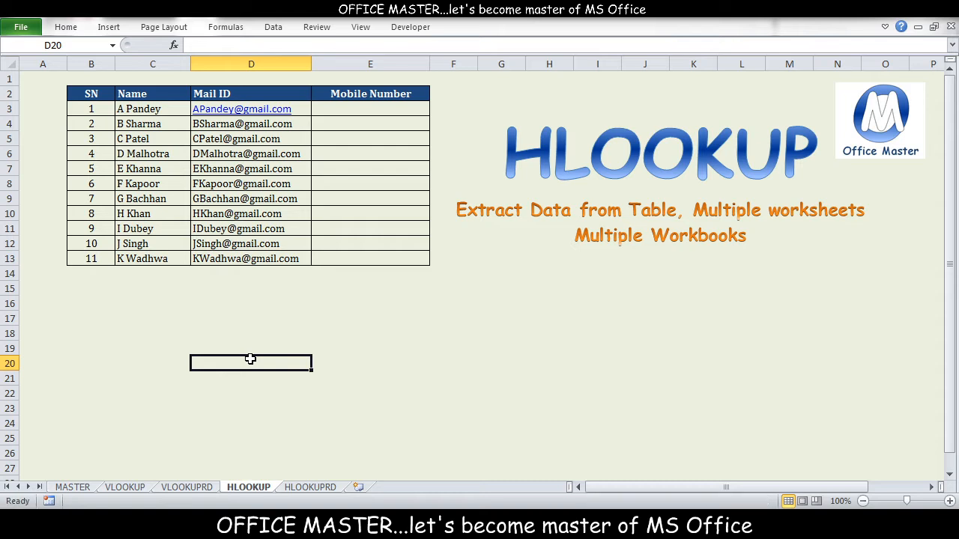
Examine the Name and Mobile Number columns of the vertical table on the VLOOKUPRD sheet
left_click(128, 283)
left_click(213, 322)
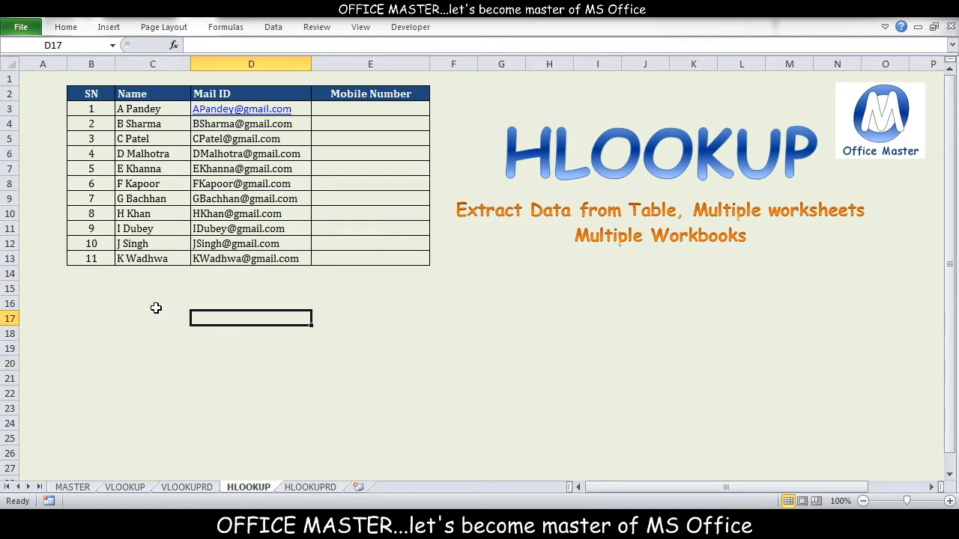
left_click(187, 487)
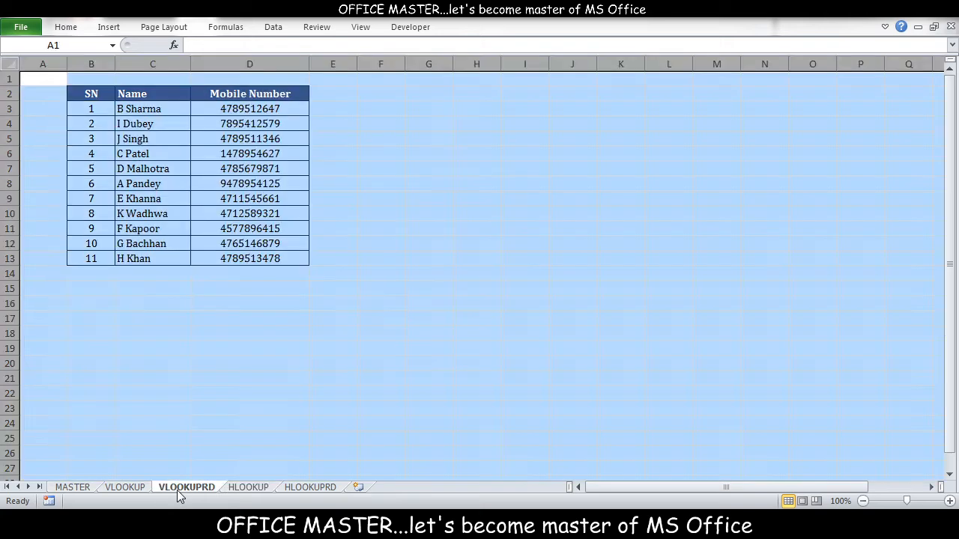
left_click(154, 334)
left_click(152, 109)
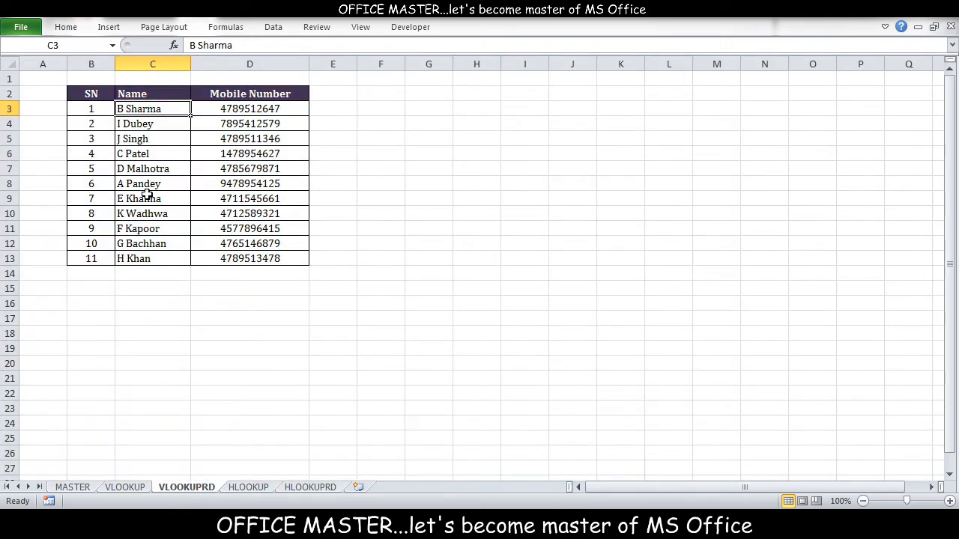
left_click(146, 198)
left_click(153, 286)
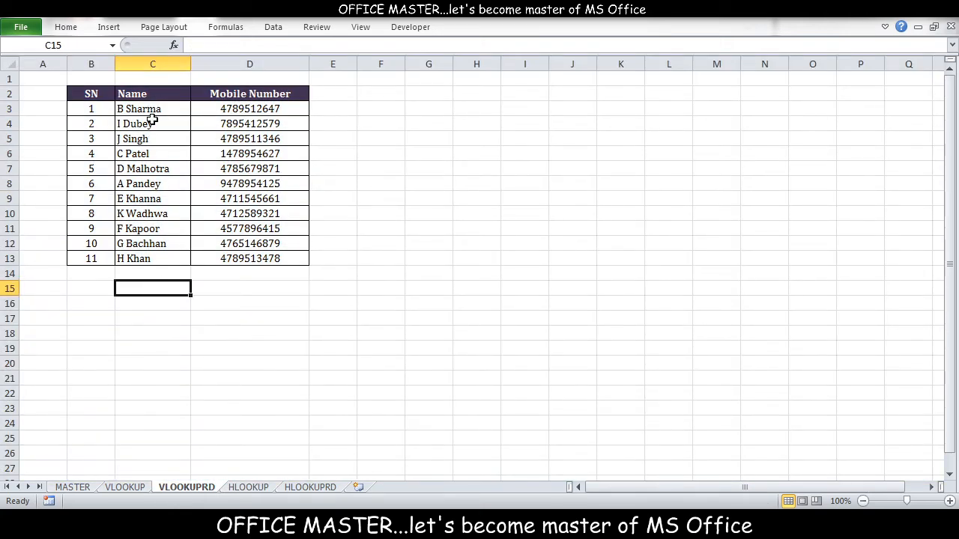
left_click_drag(154, 109, 155, 245)
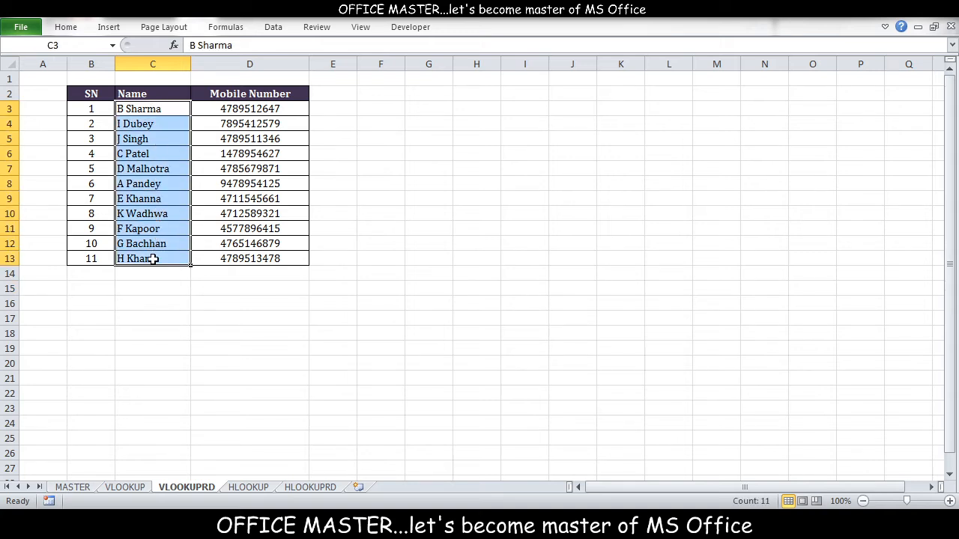
left_click_drag(244, 110, 244, 257)
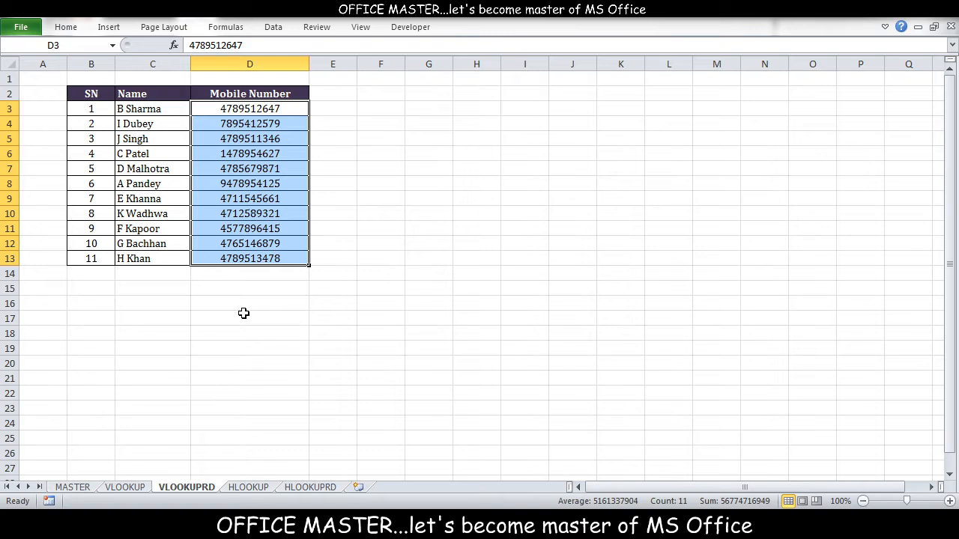
left_click(243, 314)
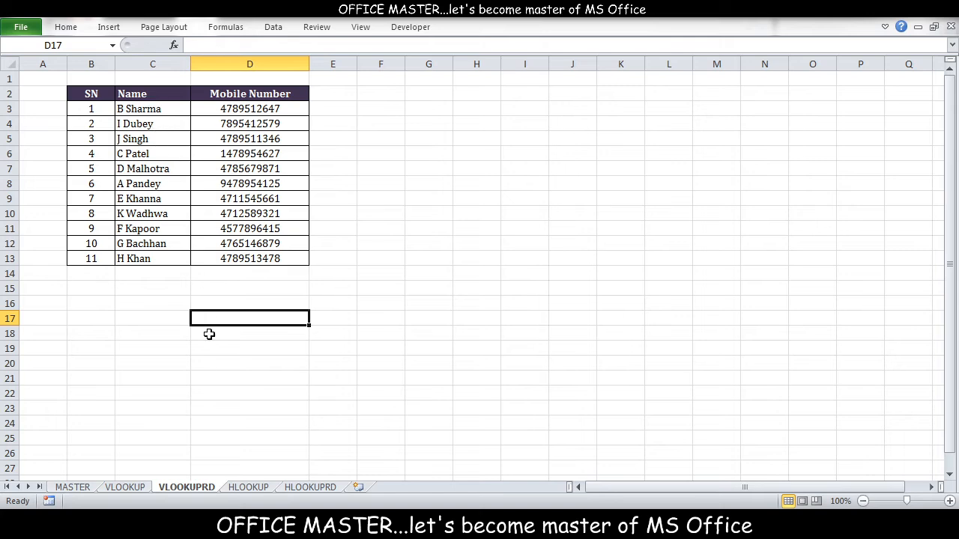
Examine the Name and Mobile Number rows on the HLOOKUPRD sheet and return to the HLOOKUP sheet
left_click(302, 489)
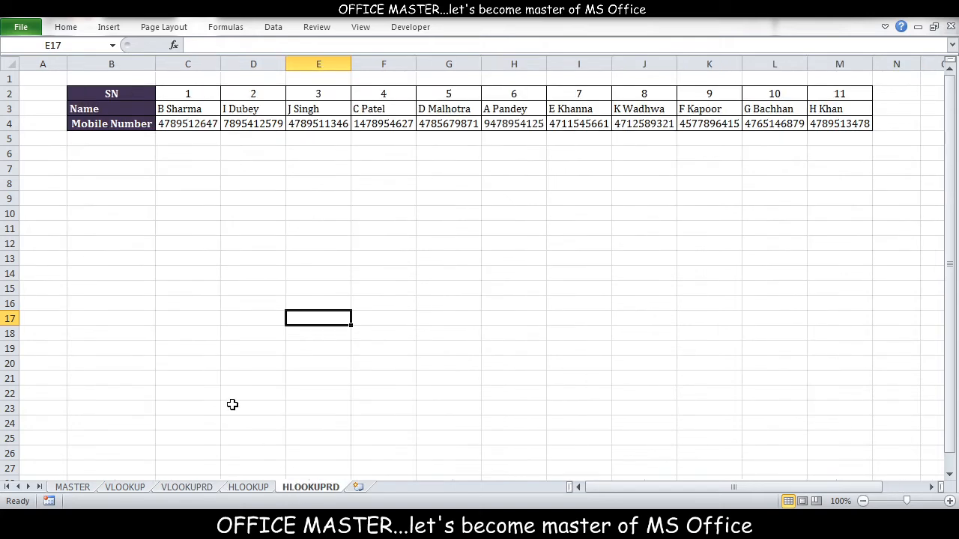
left_click(180, 283)
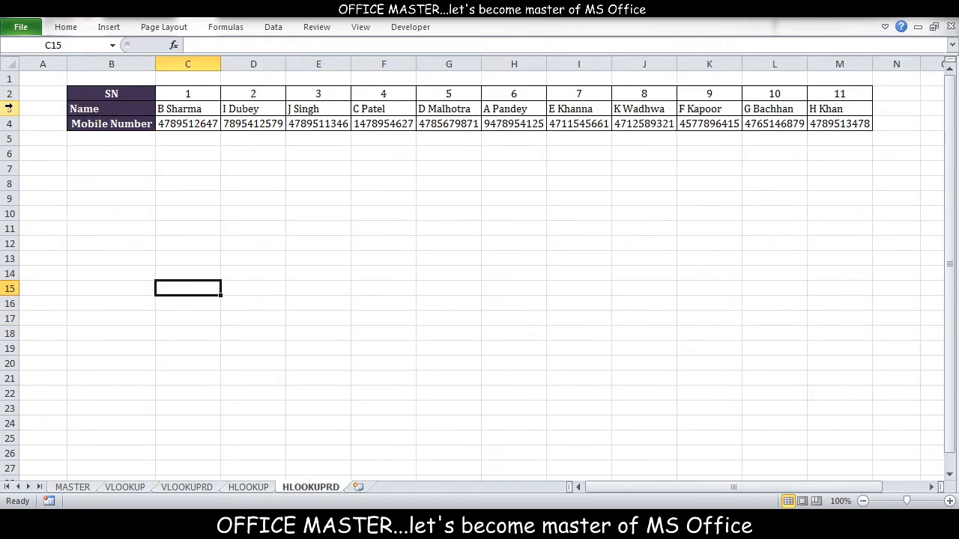
left_click_drag(9, 108, 10, 125)
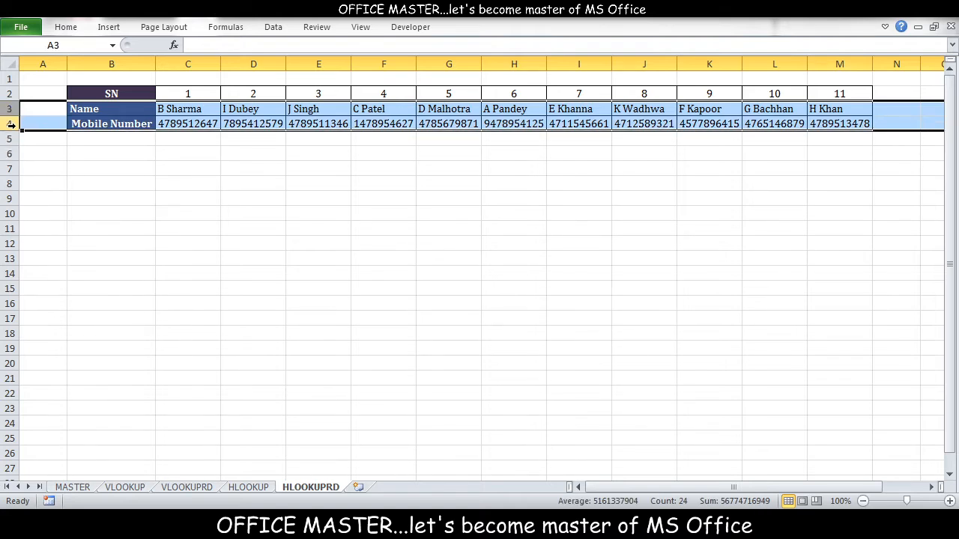
left_click(131, 150)
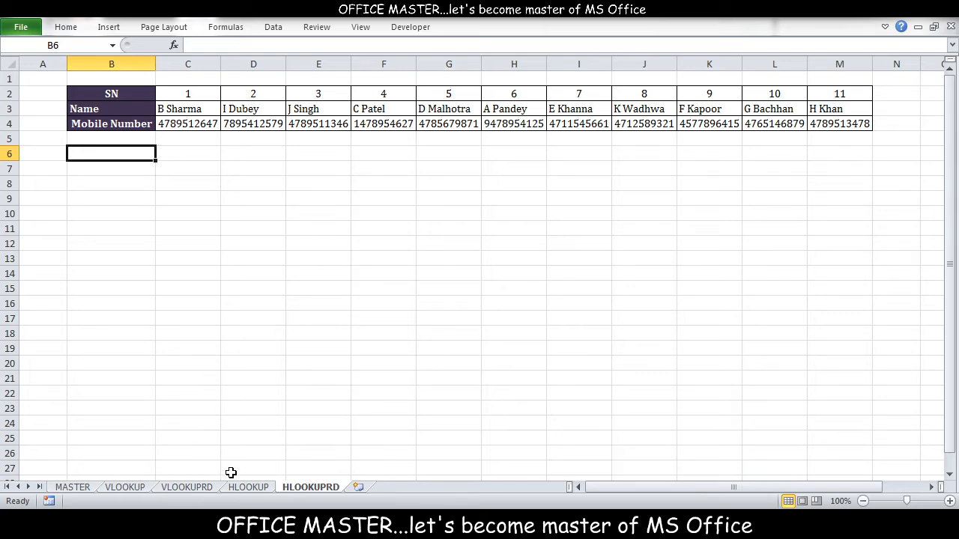
left_click(248, 487)
left_click(318, 349)
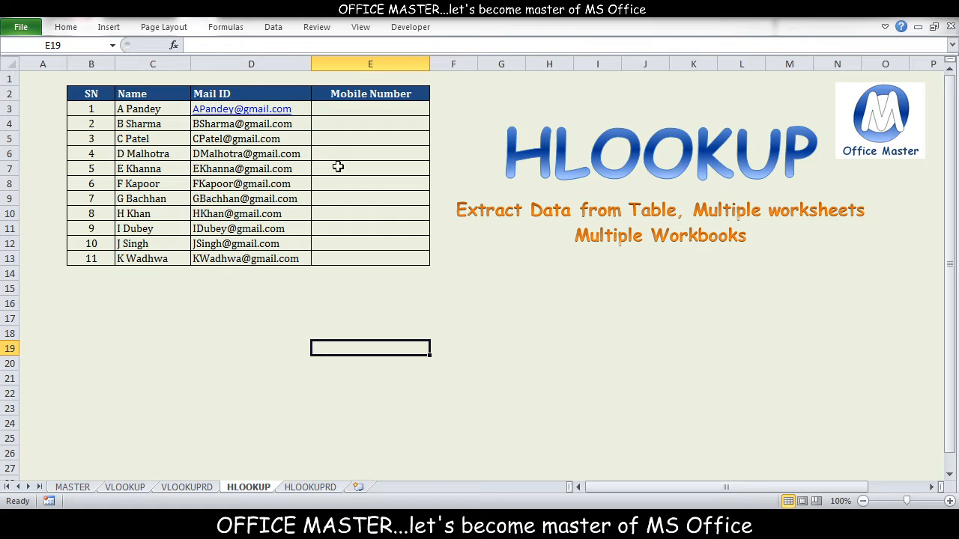
Begin an HLOOKUP formula in cell E3 of the HLOOKUP sheet with C3 as the lookup value
left_click(356, 108)
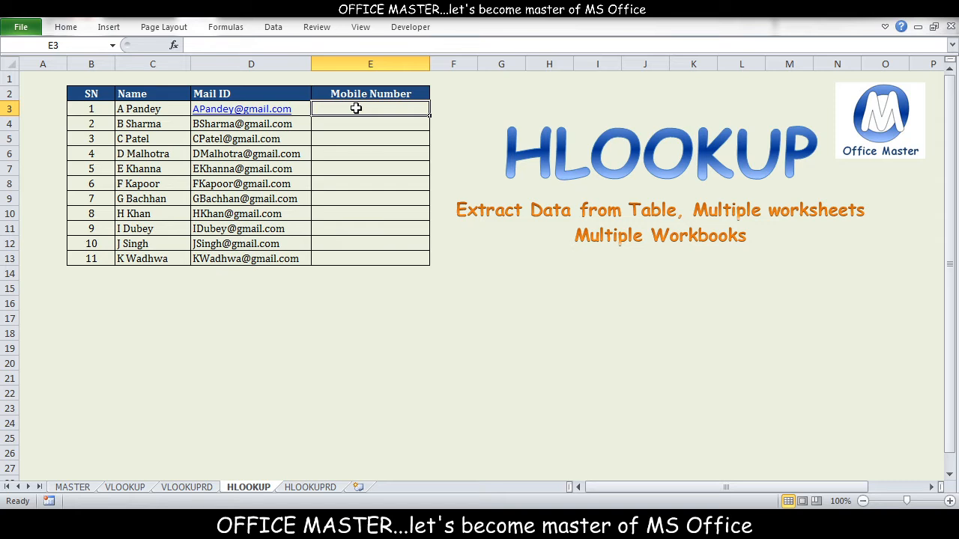
type("=")
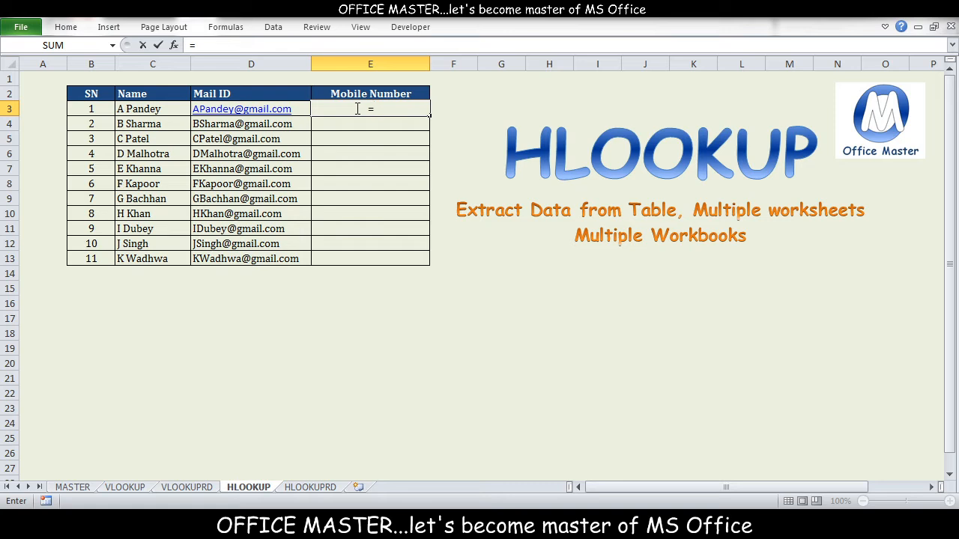
type("H")
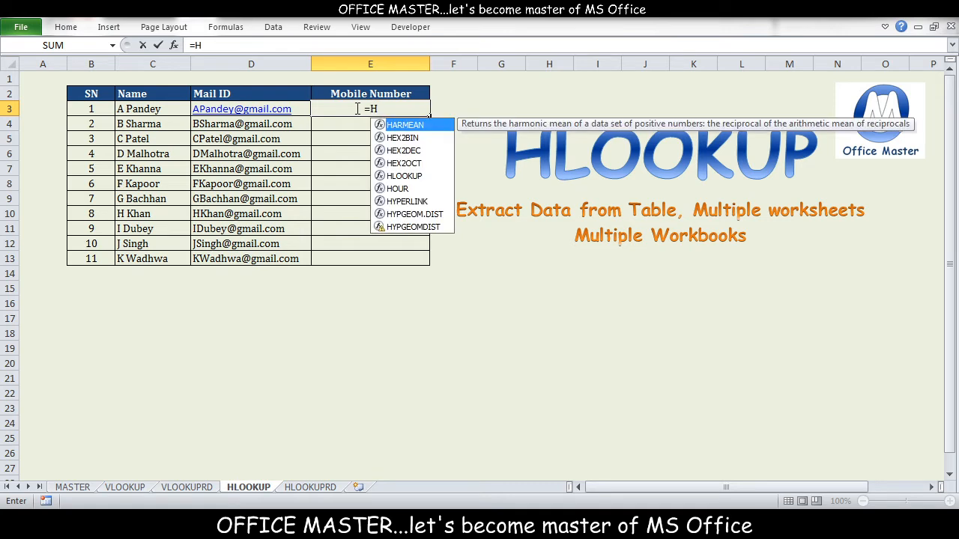
type("LOOKUP")
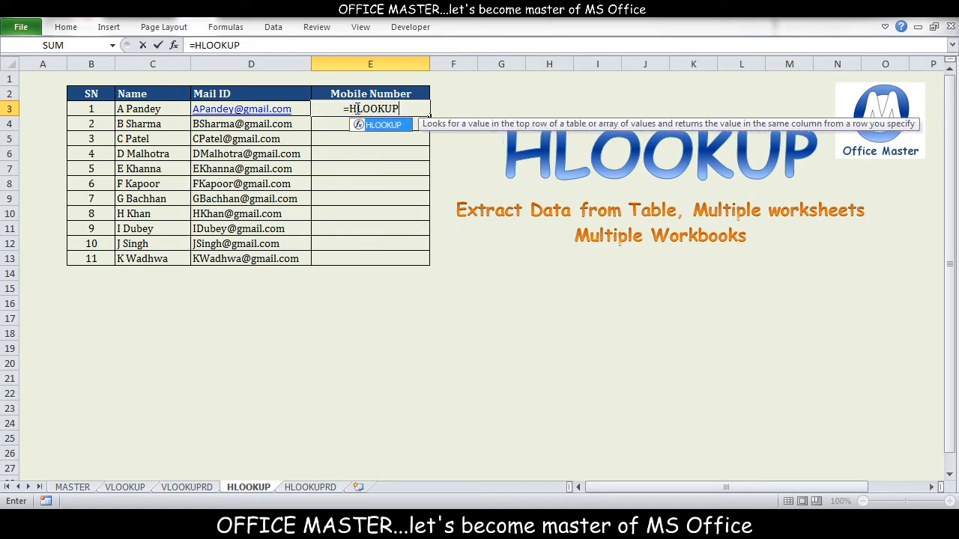
type("(")
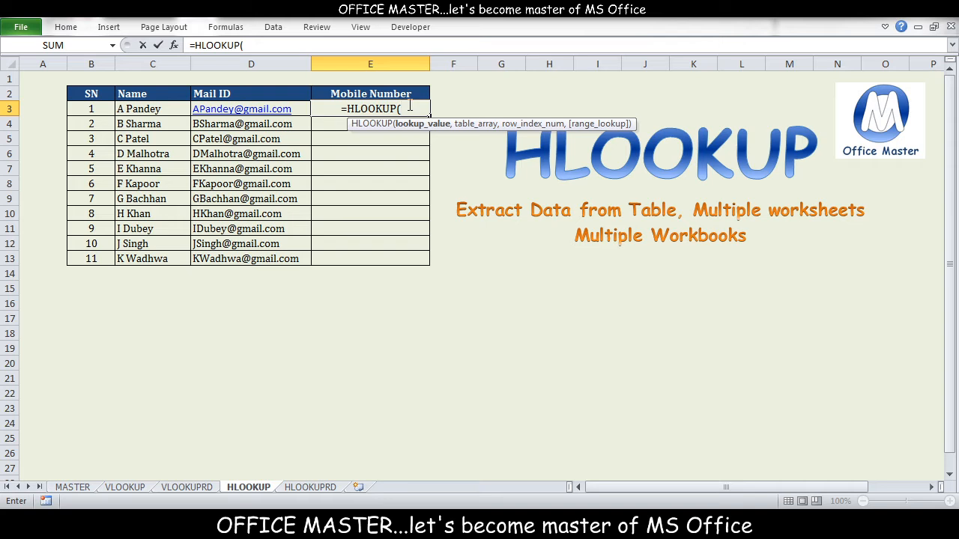
left_click(156, 110)
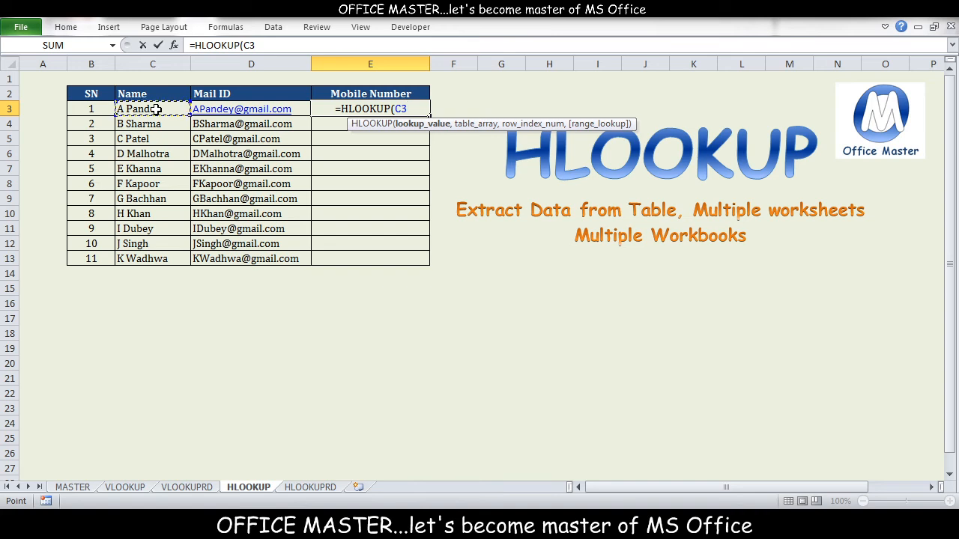
type(",")
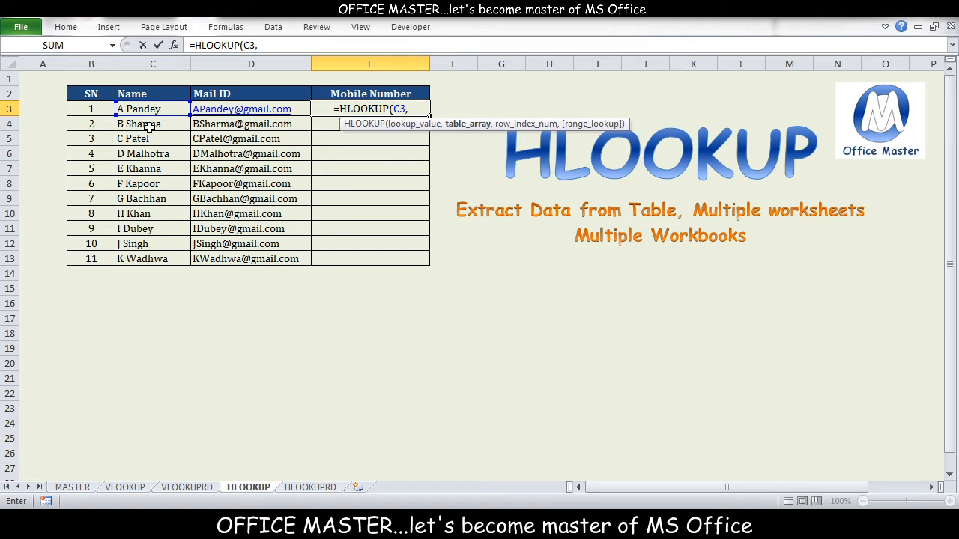
Set the formula's table array to the Name and Mobile Number rows, B3:M4, on the HLOOKUPRD sheet
left_click(314, 490)
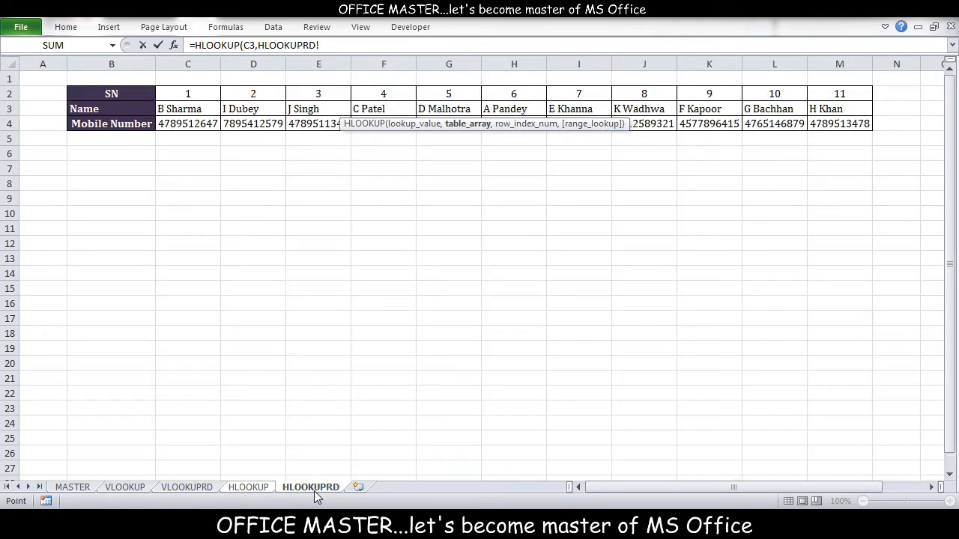
left_click(113, 110)
left_click_drag(112, 111, 835, 126)
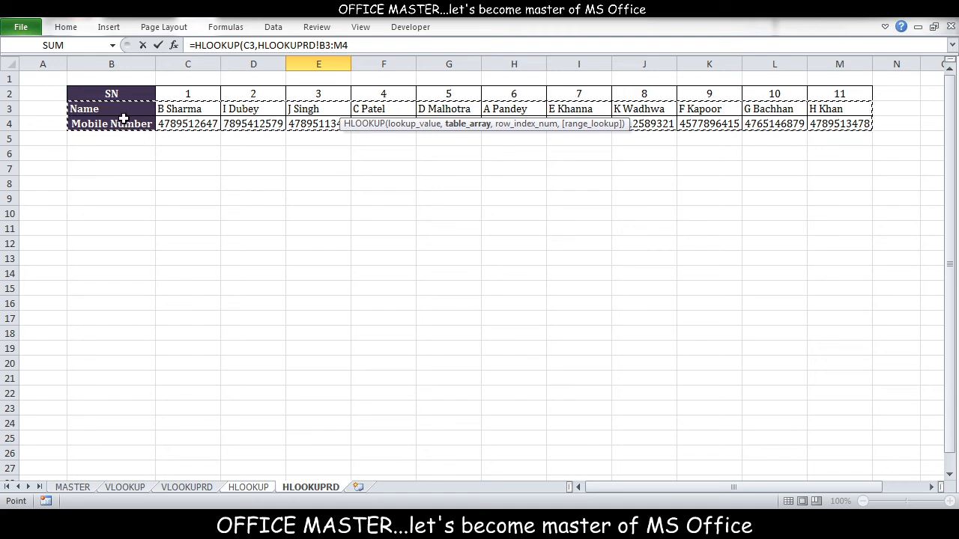
left_click(327, 44)
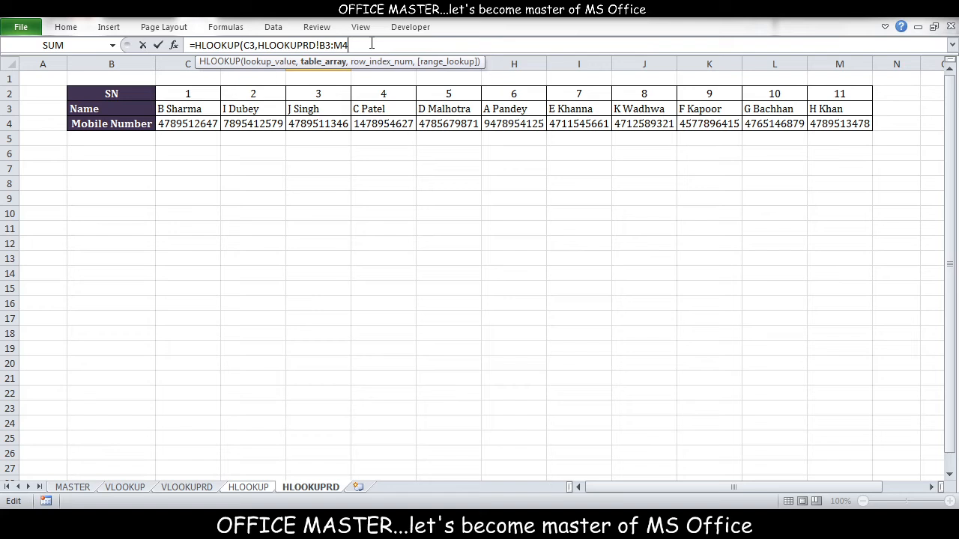
type(",")
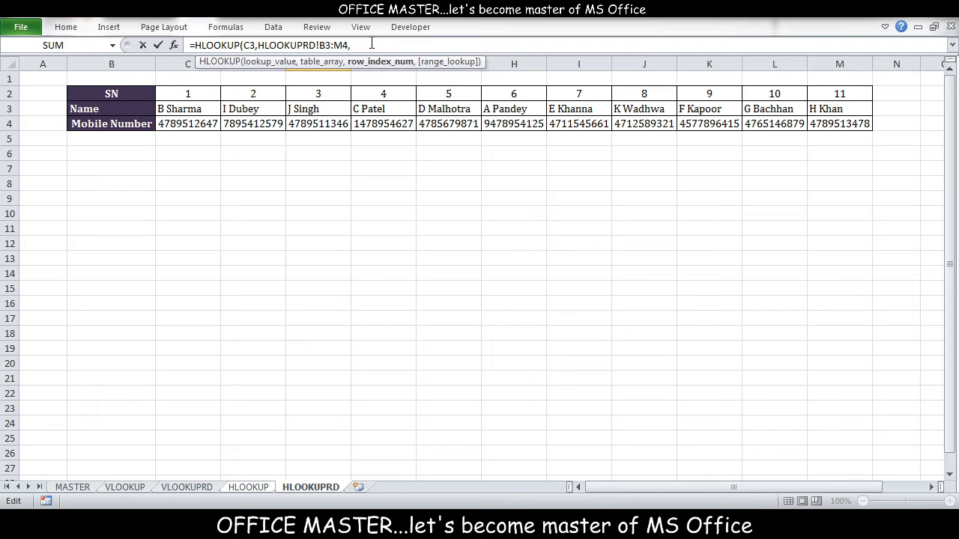
Complete the HLOOKUP formula with row index 2 and FALSE for an exact match, and enter it
type("2,")
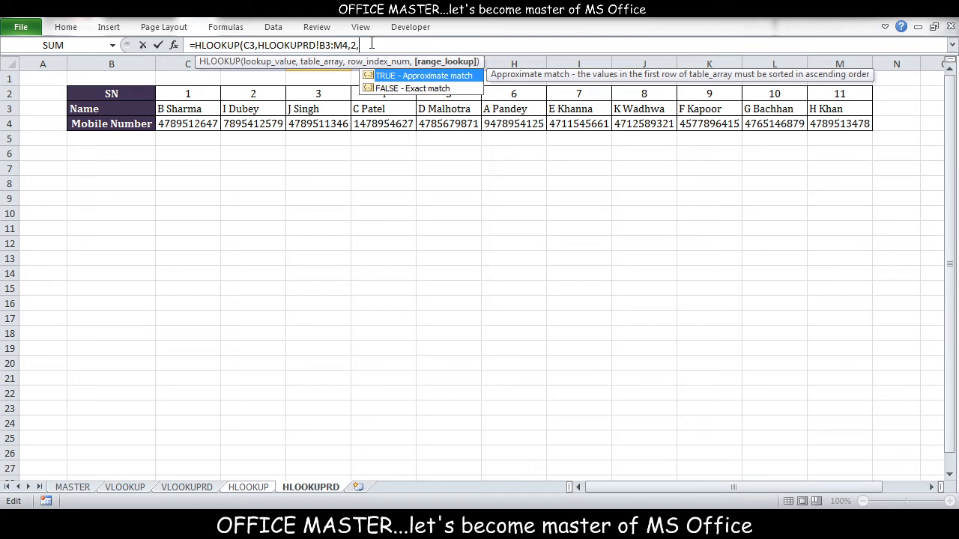
double_click(401, 88)
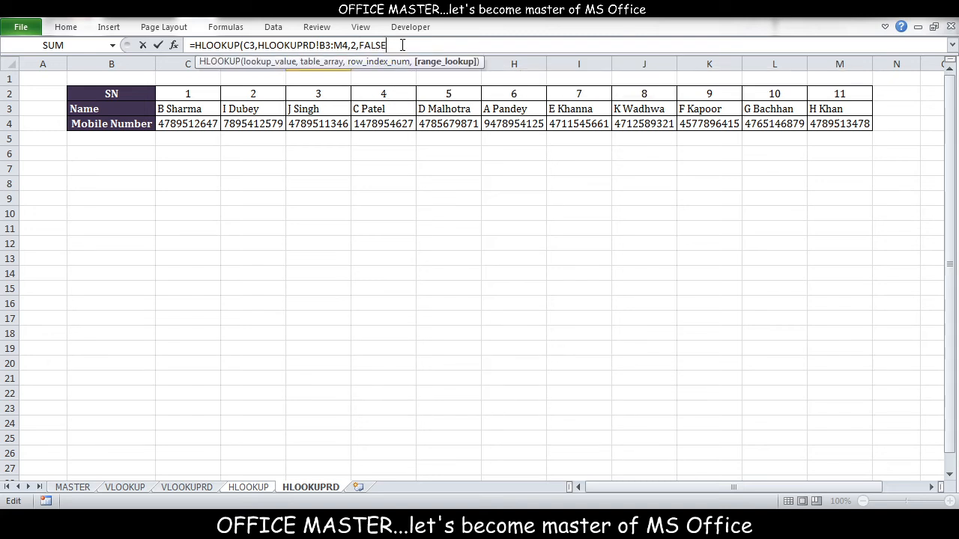
type(")")
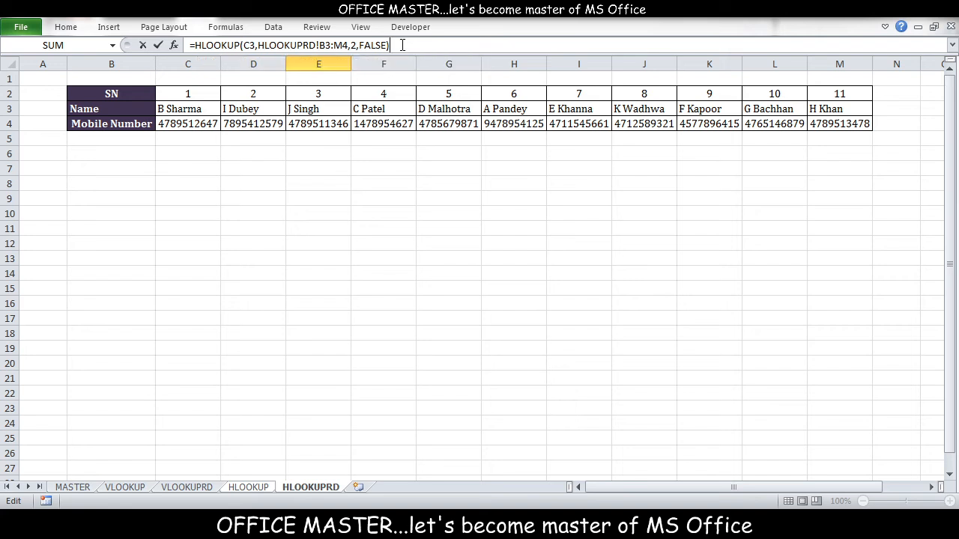
key("Return")
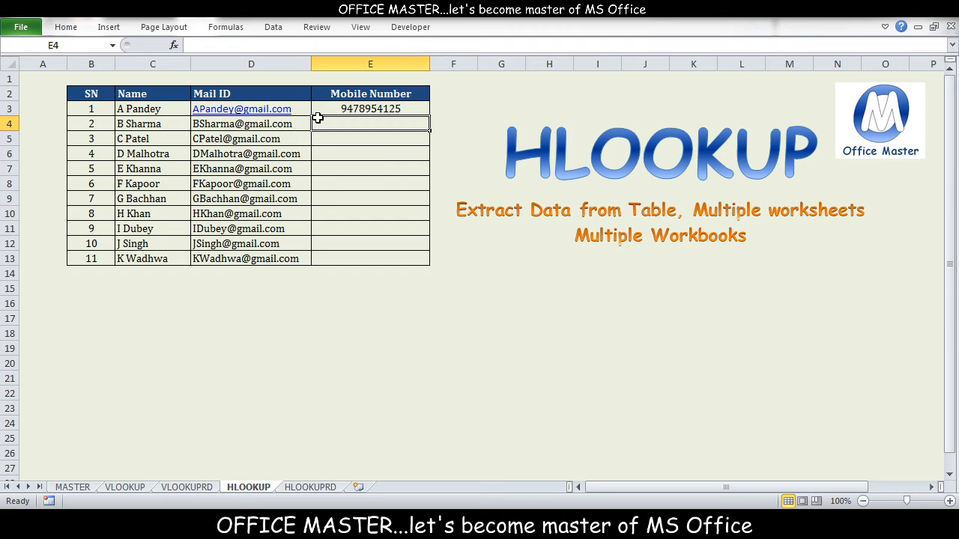
Compare the mobile number returned in E3 with the same person's entry in column H of the HLOOKUPRD sheet
left_click(334, 109)
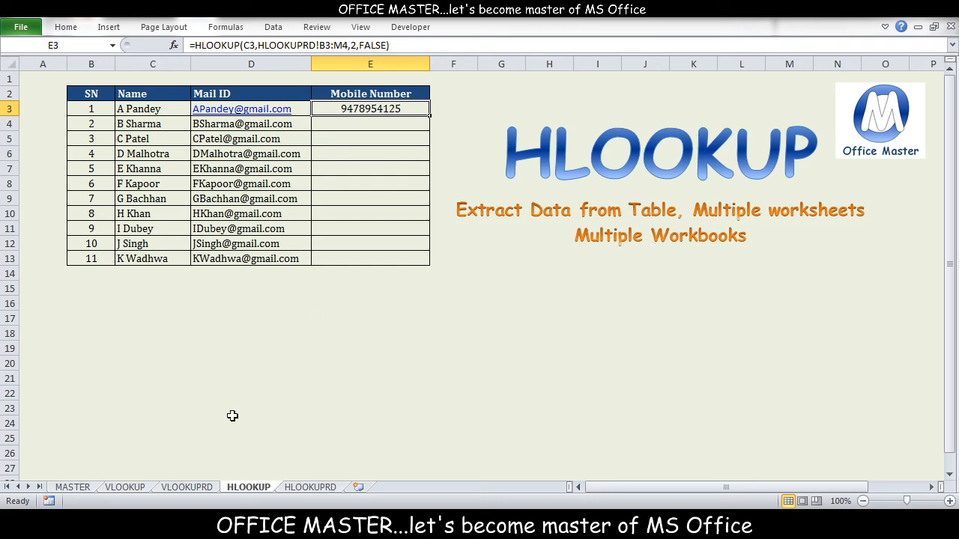
left_click(310, 488)
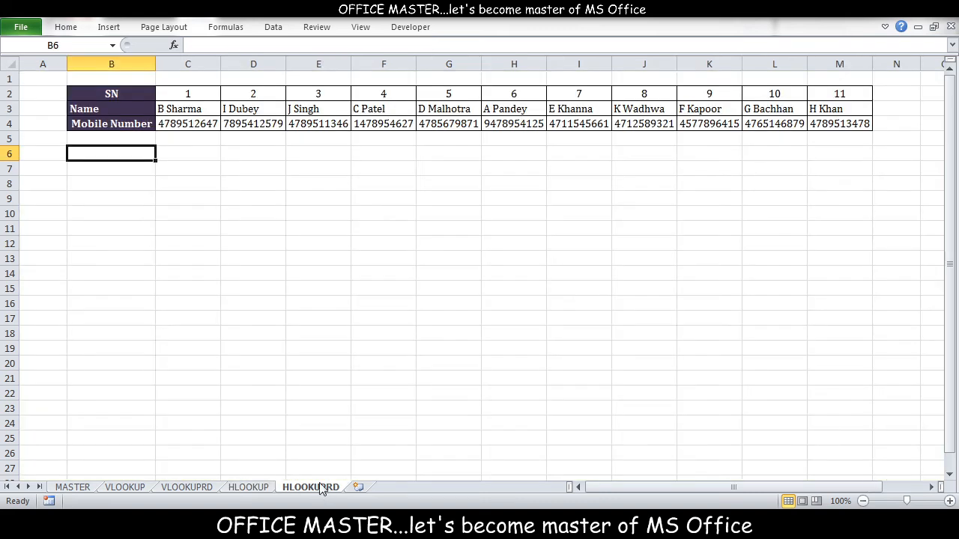
left_click(505, 113)
left_click(514, 125)
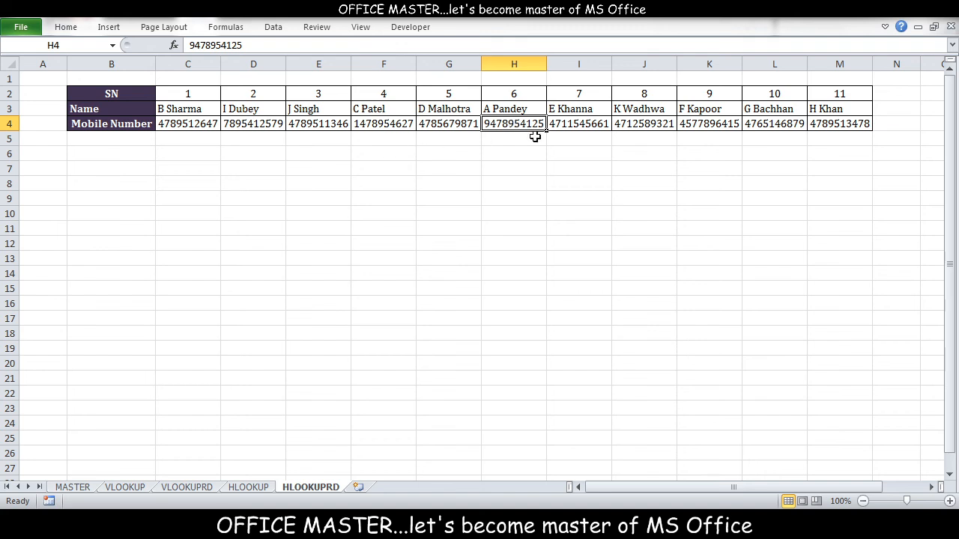
left_click(263, 488)
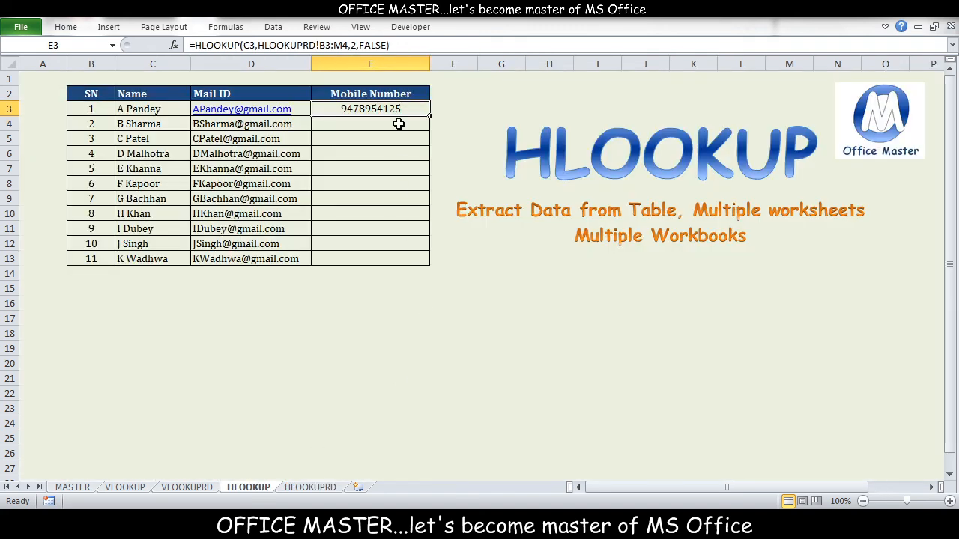
Fill the HLOOKUP formula from E3 down through E13 in the Mobile Number column
left_click(398, 124)
left_click(402, 109)
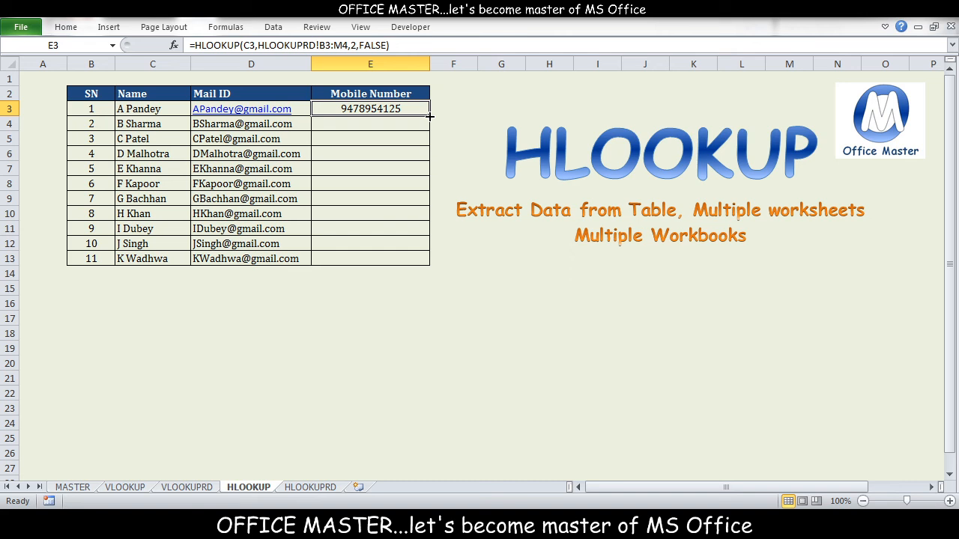
left_click_drag(430, 116, 420, 264)
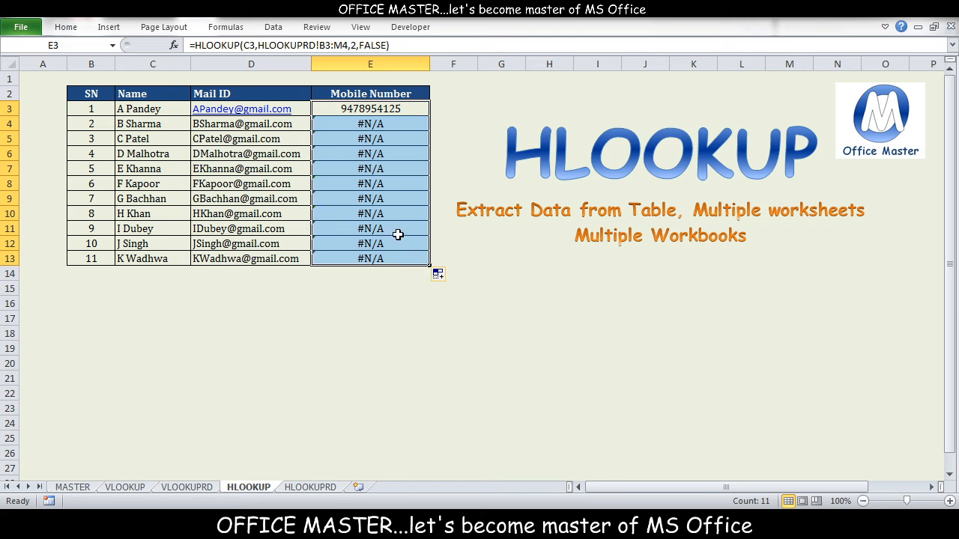
Make the table array in E3's HLOOKUP formula absolute, as $B$3:$M$4
left_click(384, 110)
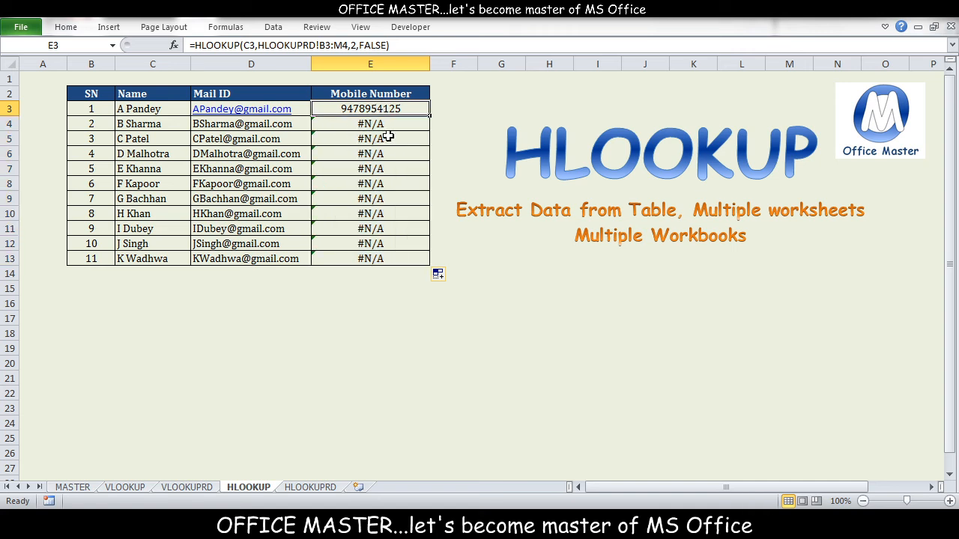
left_click(328, 46)
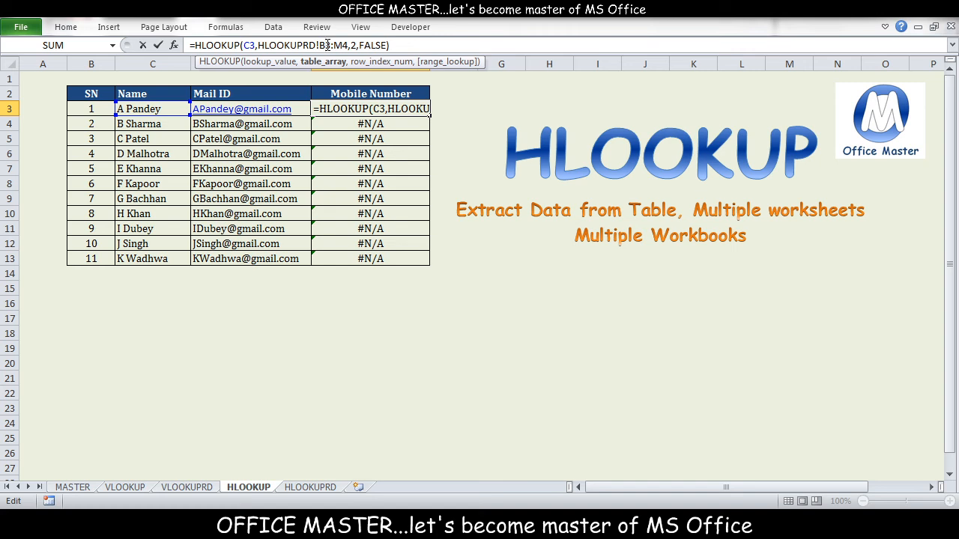
key("F4")
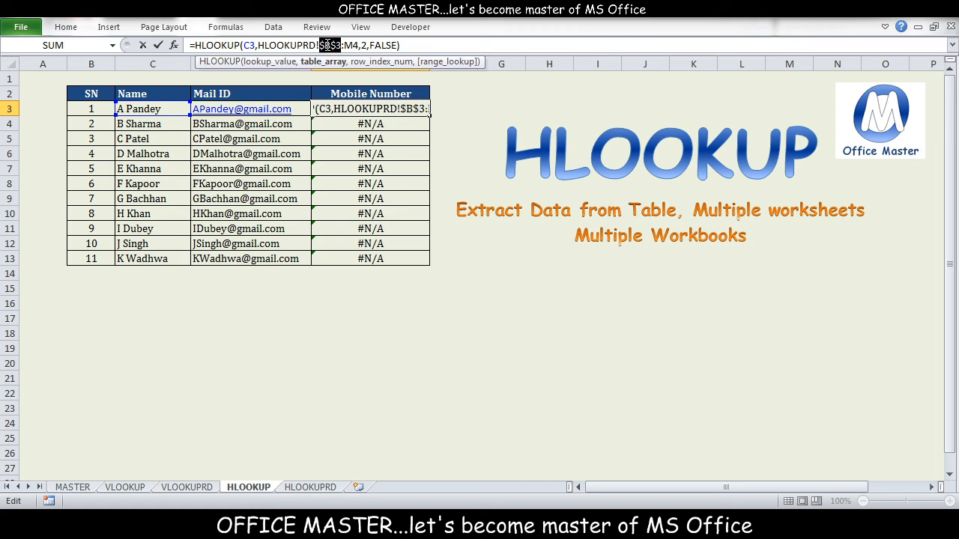
left_click(344, 45)
key("F4")
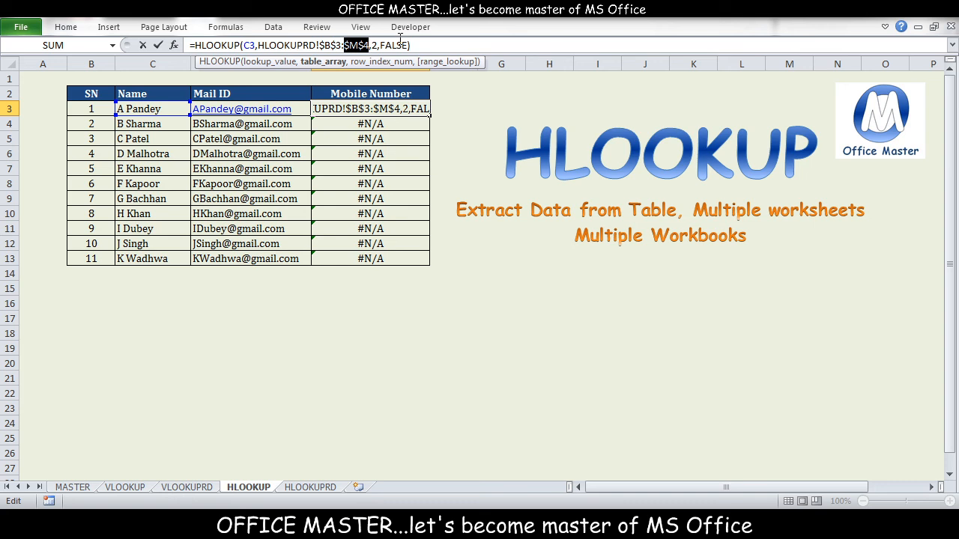
key("Return")
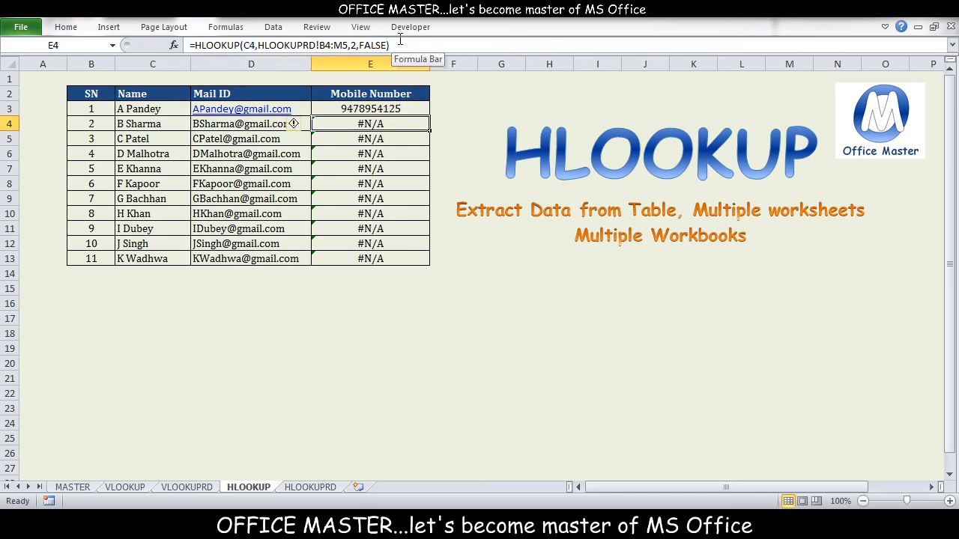
Fill the corrected HLOOKUP formula from E3 down through E13 in the Mobile Number column
left_click(339, 107)
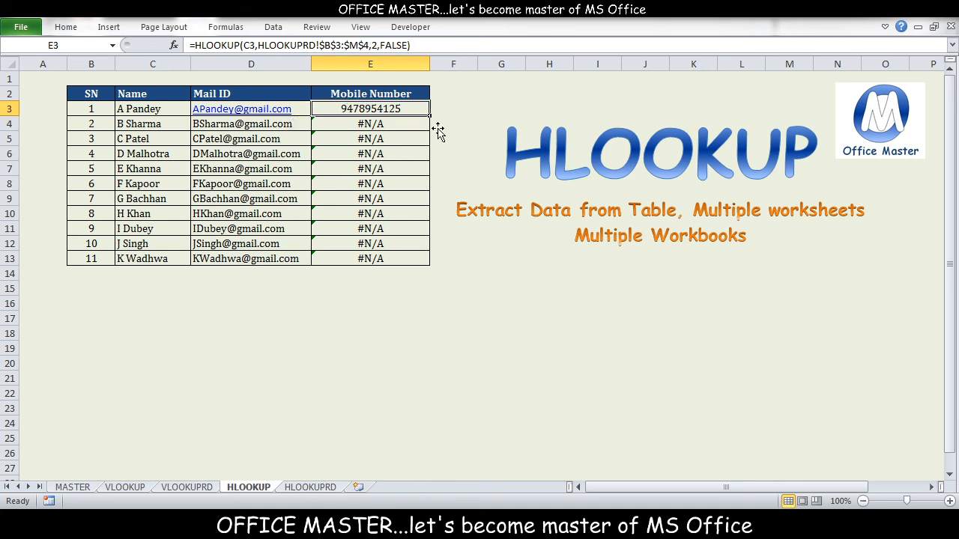
left_click_drag(432, 116, 408, 273)
left_click(394, 287)
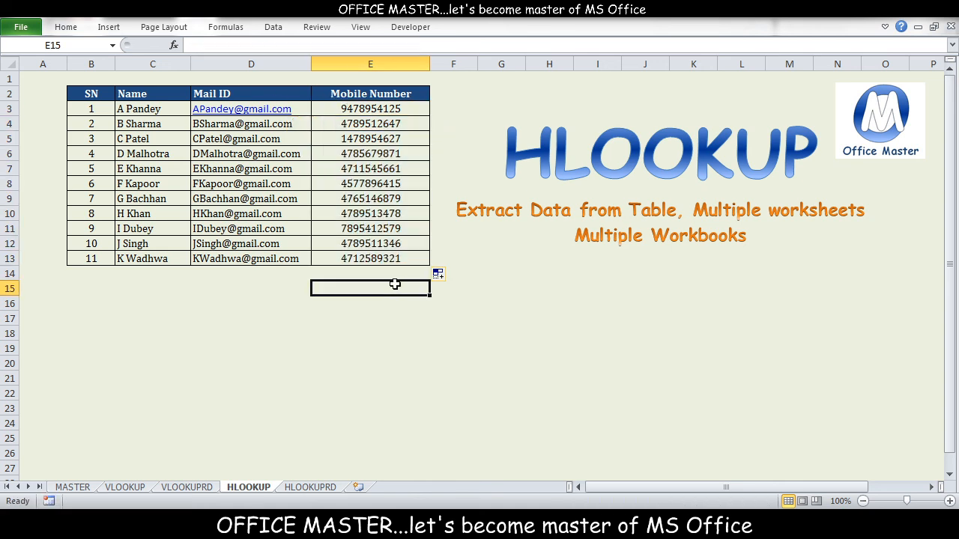
Examine the results and formulas of several cells throughout the Mobile Number column, from E3 to E13
left_click(386, 258)
left_click(388, 200)
left_click(367, 169)
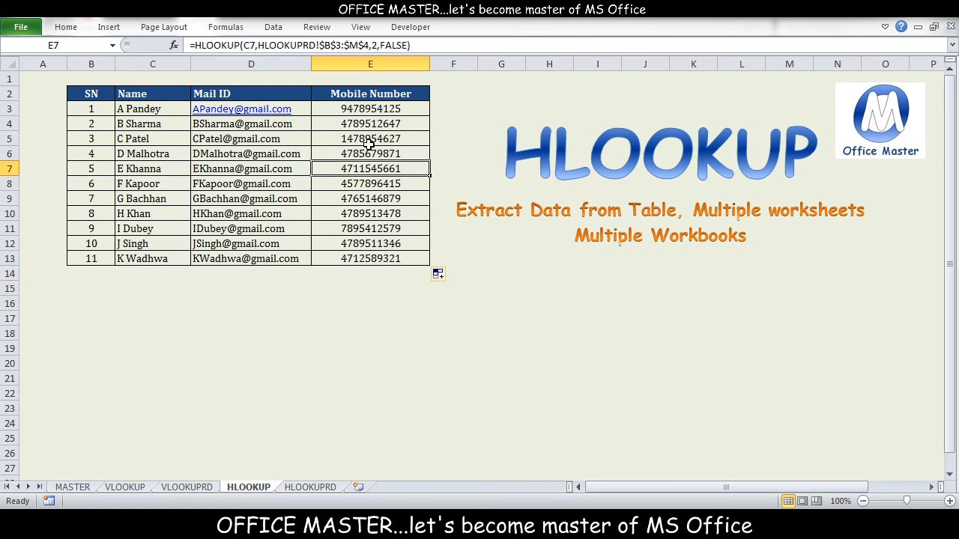
left_click(370, 142)
left_click(370, 124)
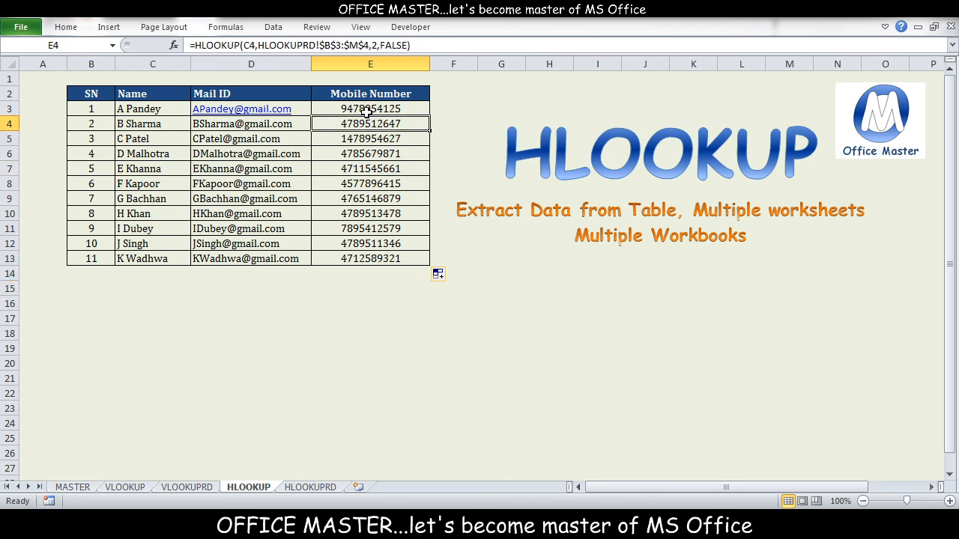
left_click(367, 109)
left_click(378, 169)
left_click(375, 198)
left_click(382, 225)
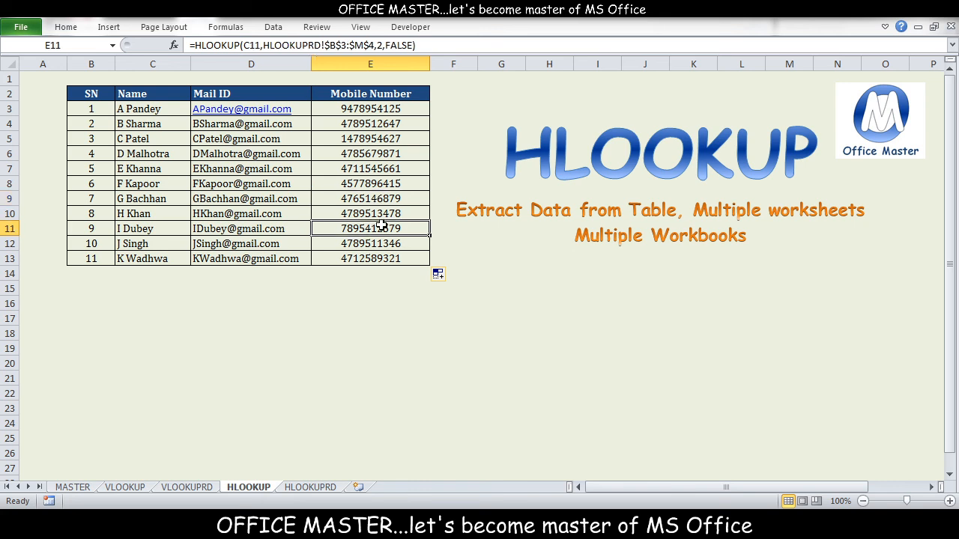
left_click(384, 254)
Review each argument of E3's HLOOKUP formula: lookup value, table array, row index and range lookup
left_click(384, 108)
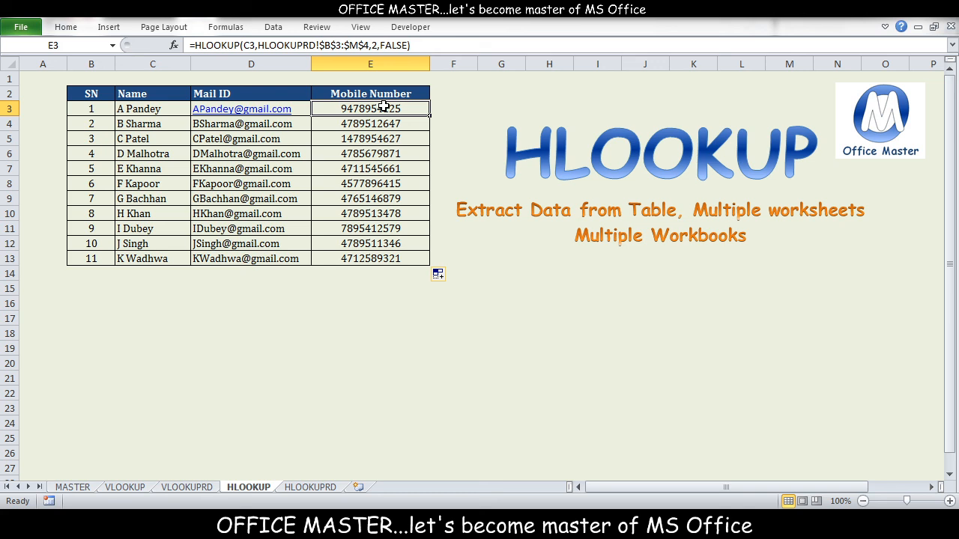
left_click(248, 45)
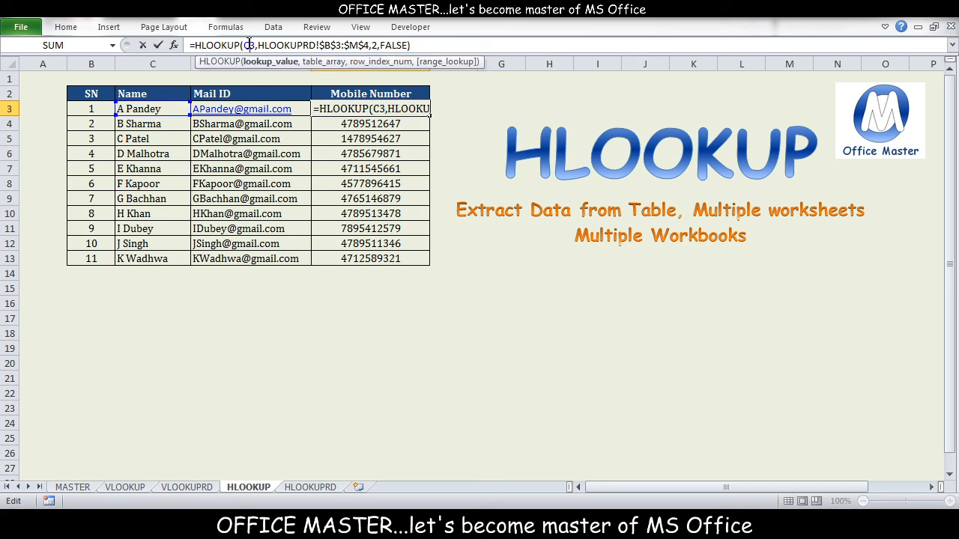
left_click(293, 44)
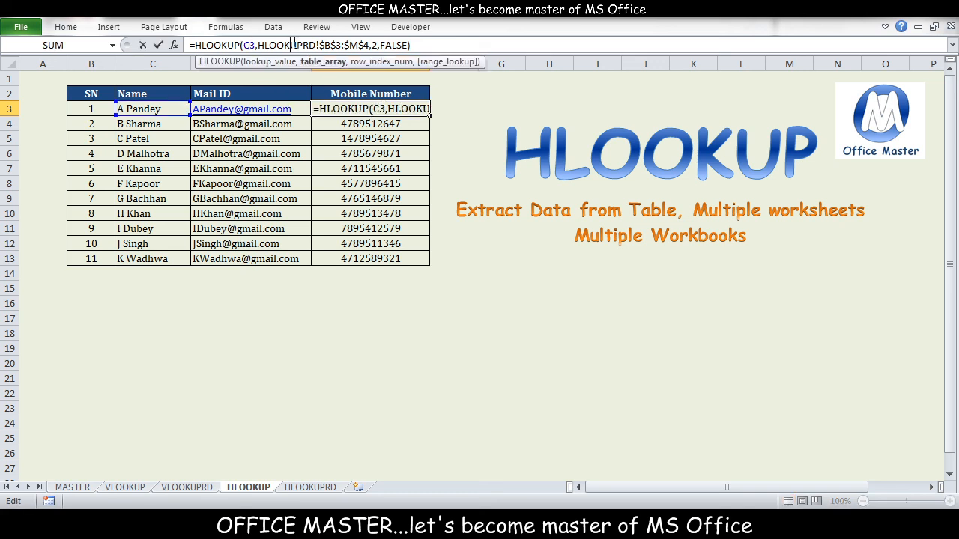
left_click(378, 45)
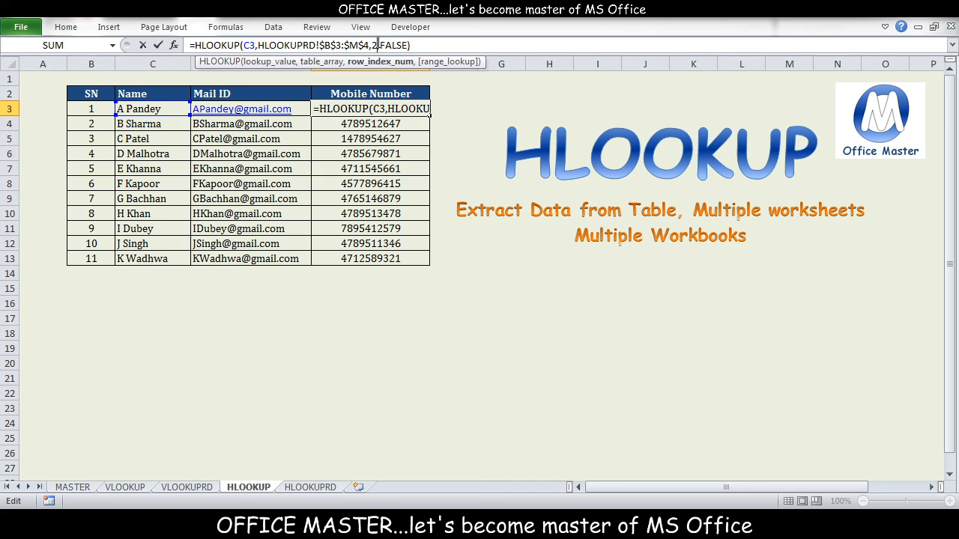
left_click(405, 45)
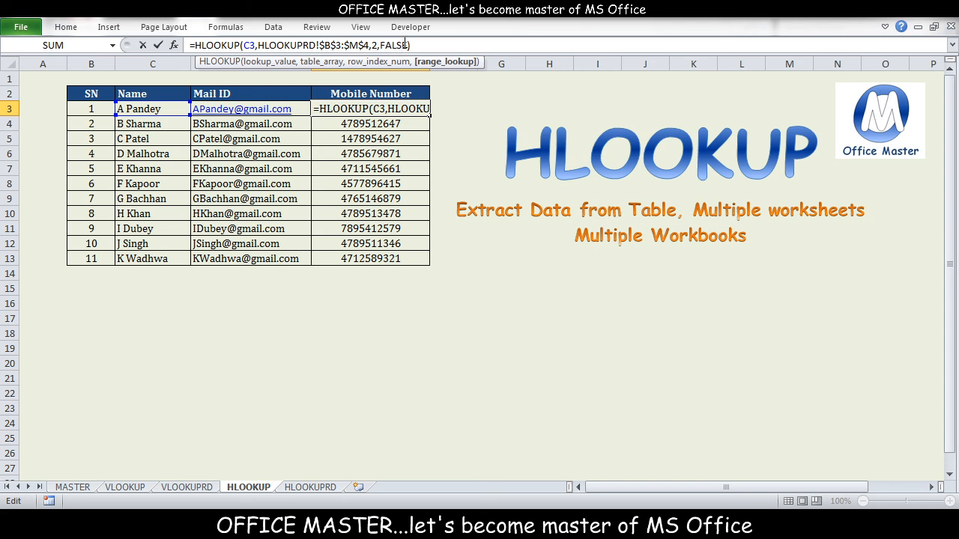
key("Return")
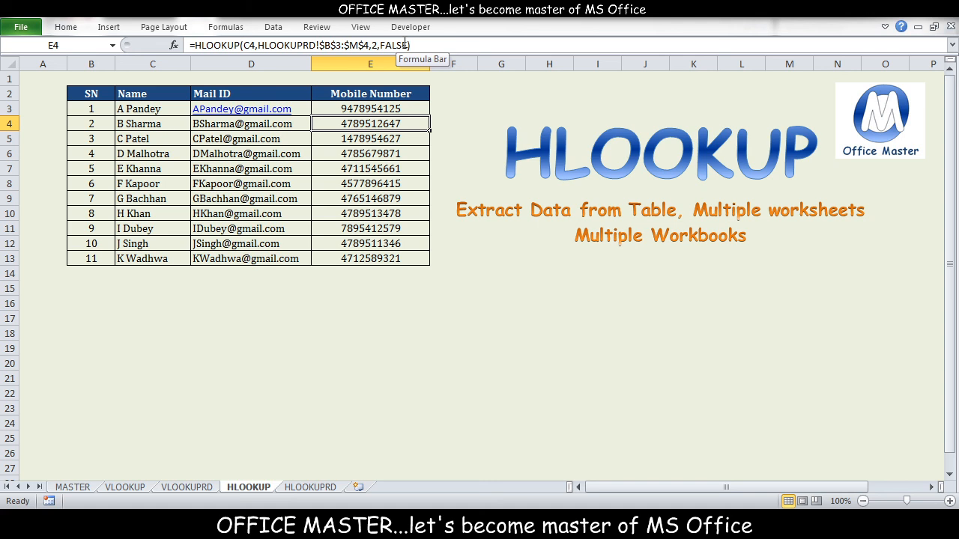
key("Up")
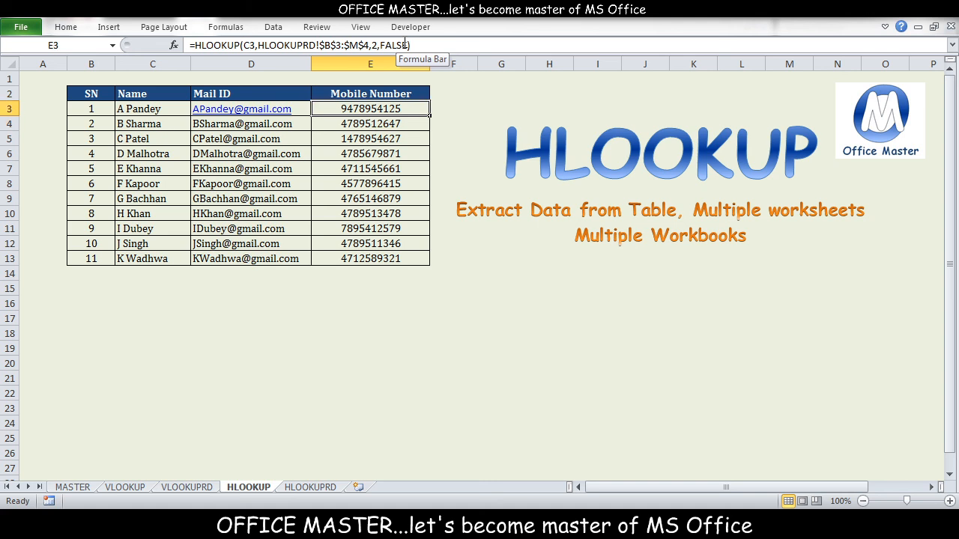